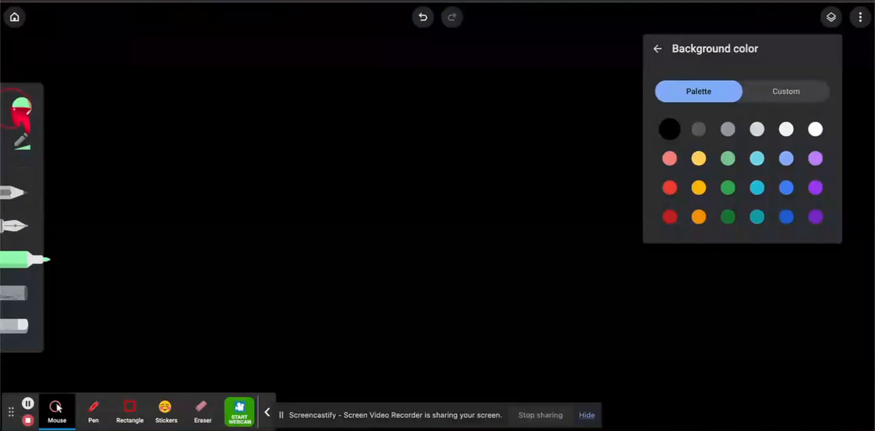
# Set the marker to the custom bright green #1ee356 at brush size 100
pyautogui.click(12, 109)
pyautogui.click(21, 111)
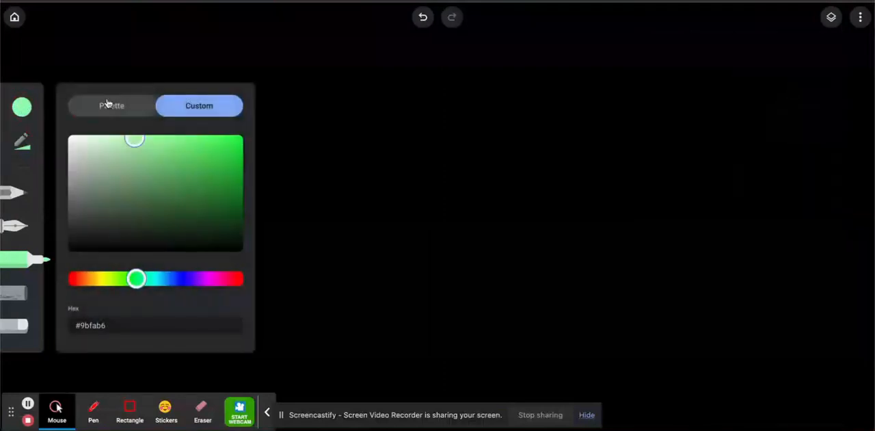
pyautogui.click(112, 108)
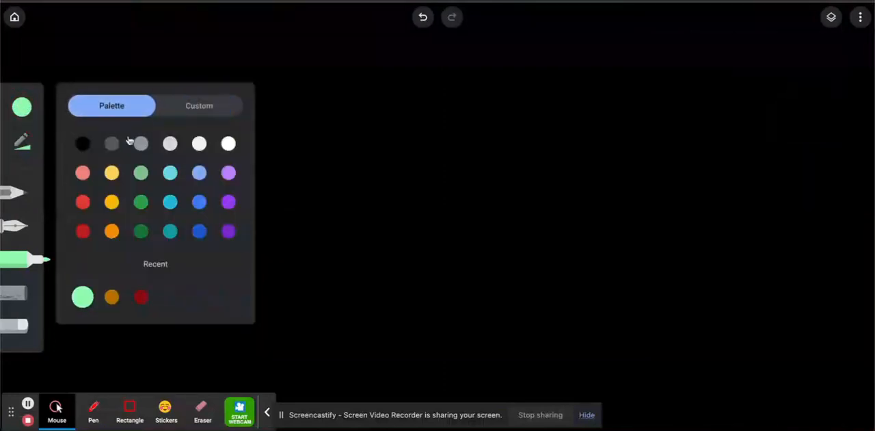
pyautogui.click(142, 176)
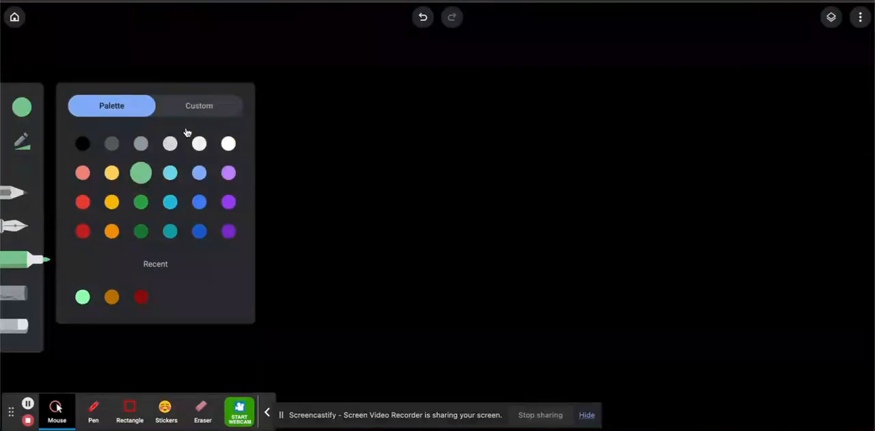
pyautogui.click(197, 107)
pyautogui.click(226, 146)
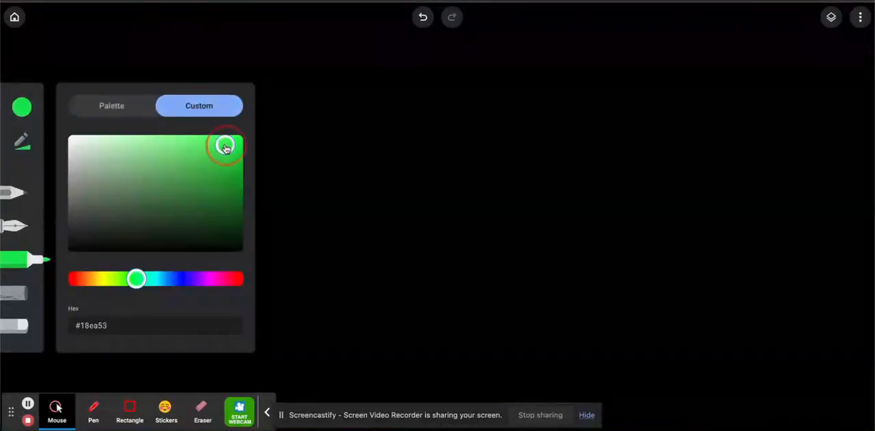
pyautogui.moveTo(225, 147)
pyautogui.mouseDown()
pyautogui.moveTo(225, 154)
pyautogui.moveTo(220, 147)
pyautogui.mouseUp()
pyautogui.click(22, 141)
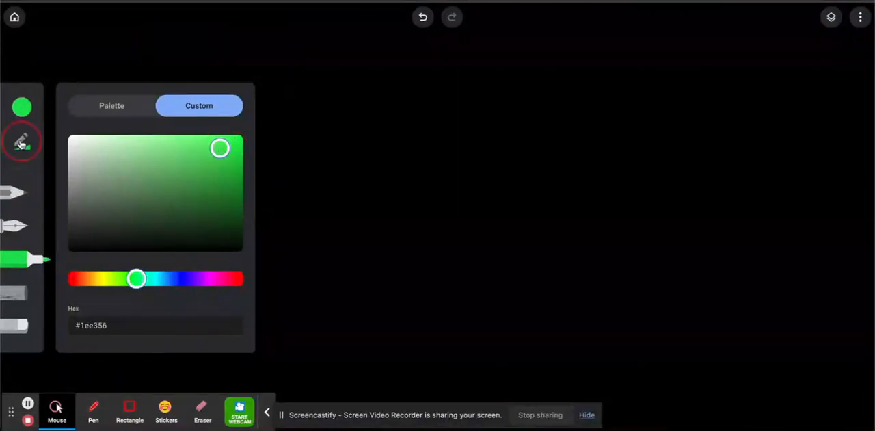
pyautogui.moveTo(139, 130); pyautogui.dragTo(208, 127)
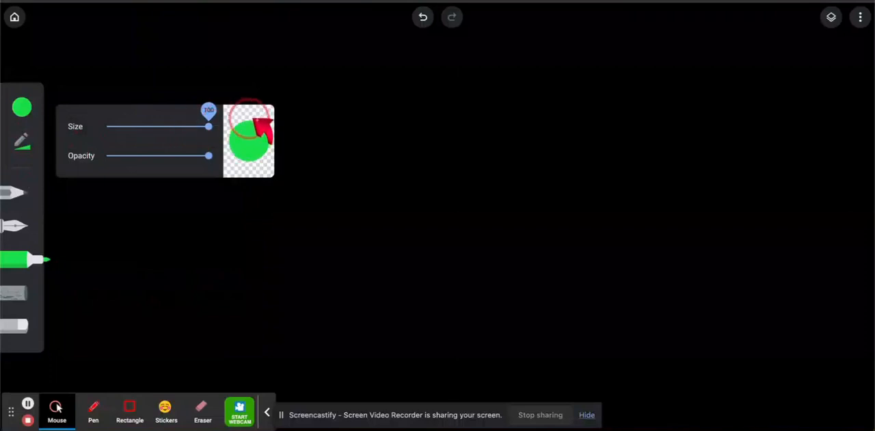
# Draw a heart-shaped apple body in the middle of the canvas, fill it solid green, and extend its base into two rounded lobes
pyautogui.moveTo(424, 180)
pyautogui.mouseDown()
pyautogui.moveTo(394, 148)
pyautogui.moveTo(357, 140)
pyautogui.moveTo(329, 156)
pyautogui.moveTo(319, 185)
pyautogui.moveTo(332, 234)
pyautogui.moveTo(405, 322)
pyautogui.mouseUp()
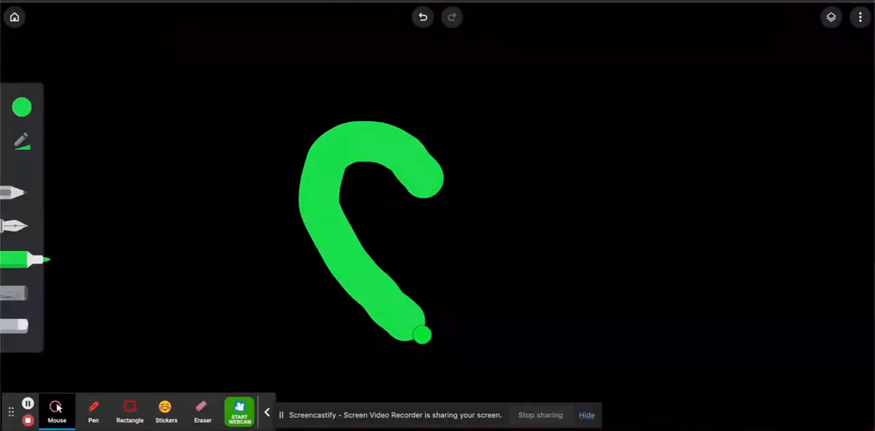
pyautogui.moveTo(437, 175)
pyautogui.mouseDown()
pyautogui.moveTo(481, 140)
pyautogui.moveTo(509, 139)
pyautogui.moveTo(527, 171)
pyautogui.moveTo(531, 205)
pyautogui.moveTo(489, 292)
pyautogui.moveTo(417, 321)
pyautogui.mouseUp()
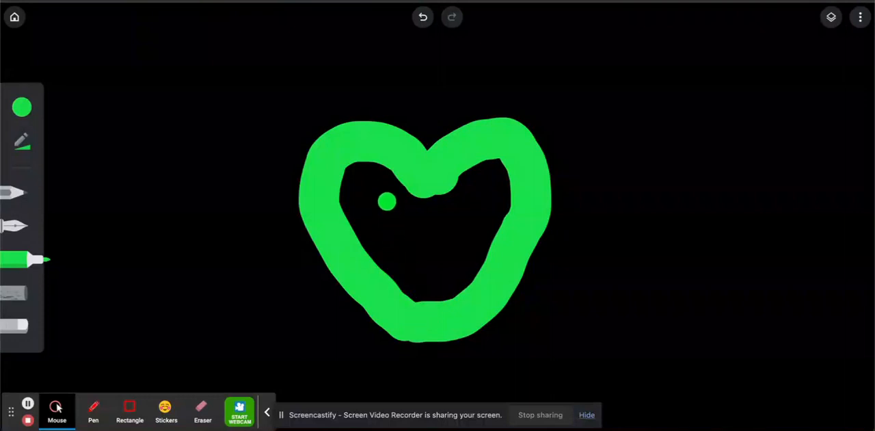
pyautogui.moveTo(344, 164)
pyautogui.mouseDown()
pyautogui.moveTo(343, 216)
pyautogui.moveTo(361, 211)
pyautogui.moveTo(363, 184)
pyautogui.moveTo(371, 264)
pyautogui.moveTo(400, 232)
pyautogui.moveTo(404, 286)
pyautogui.moveTo(432, 188)
pyautogui.moveTo(436, 264)
pyautogui.moveTo(448, 293)
pyautogui.moveTo(455, 184)
pyautogui.moveTo(467, 174)
pyautogui.moveTo(466, 264)
pyautogui.moveTo(493, 167)
pyautogui.moveTo(507, 173)
pyautogui.moveTo(510, 198)
pyautogui.moveTo(473, 229)
pyautogui.moveTo(392, 152)
pyautogui.moveTo(361, 143)
pyautogui.moveTo(362, 159)
pyautogui.moveTo(399, 188)
pyautogui.moveTo(407, 210)
pyautogui.mouseUp()
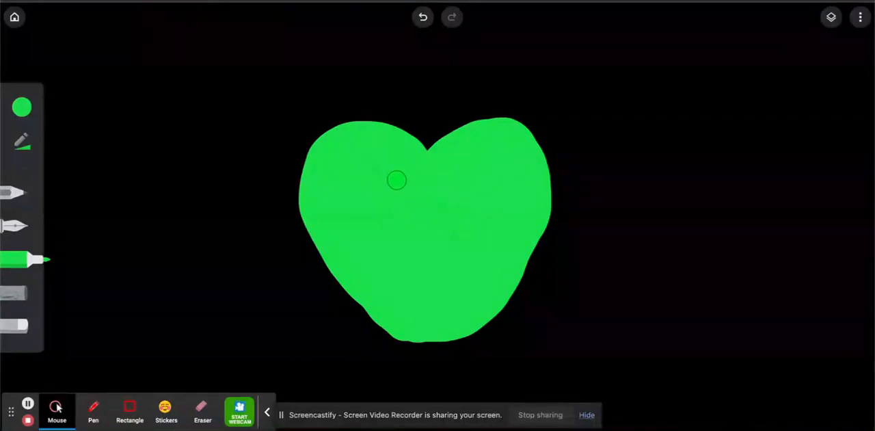
pyautogui.moveTo(320, 202)
pyautogui.mouseDown()
pyautogui.moveTo(379, 329)
pyautogui.moveTo(401, 341)
pyautogui.moveTo(422, 322)
pyautogui.moveTo(453, 344)
pyautogui.moveTo(471, 335)
pyautogui.moveTo(510, 248)
pyautogui.mouseUp()
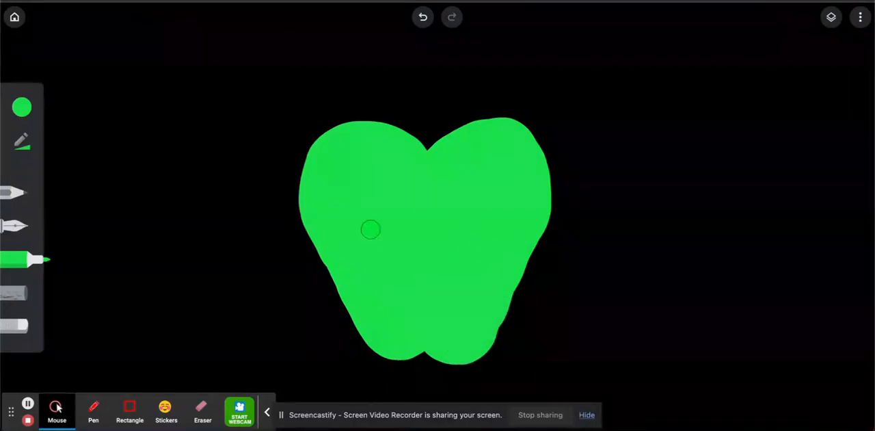
# Paint a broad curved highlight in light green #92f6af along the apple's upper-left lobe
pyautogui.click(22, 105)
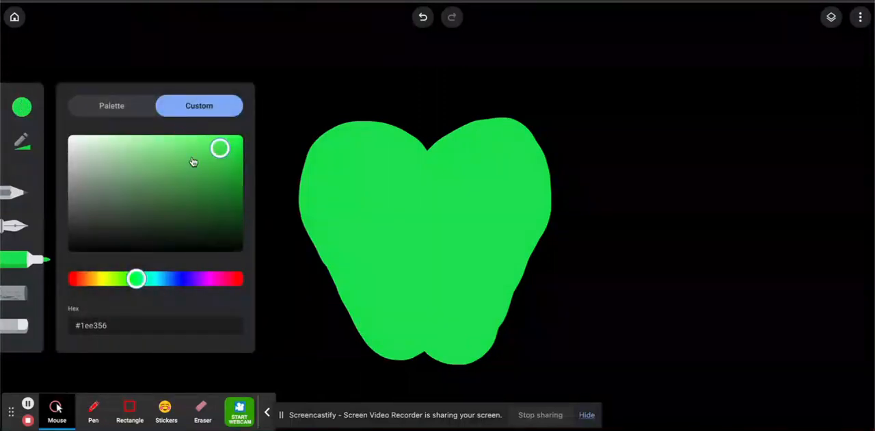
pyautogui.moveTo(220, 147)
pyautogui.mouseDown()
pyautogui.moveTo(204, 139)
pyautogui.moveTo(224, 156)
pyautogui.moveTo(186, 133)
pyautogui.moveTo(221, 169)
pyautogui.moveTo(181, 127)
pyautogui.moveTo(232, 203)
pyautogui.moveTo(110, 144)
pyautogui.moveTo(238, 190)
pyautogui.moveTo(187, 137)
pyautogui.moveTo(172, 149)
pyautogui.moveTo(78, 145)
pyautogui.moveTo(188, 145)
pyautogui.moveTo(228, 165)
pyautogui.moveTo(139, 142)
pyautogui.mouseUp()
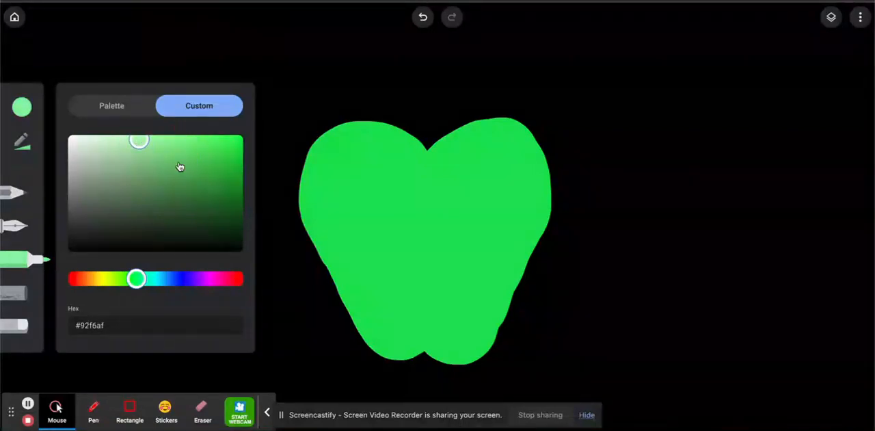
pyautogui.moveTo(419, 161)
pyautogui.mouseDown()
pyautogui.moveTo(367, 141)
pyautogui.moveTo(341, 146)
pyautogui.moveTo(327, 183)
pyautogui.mouseUp()
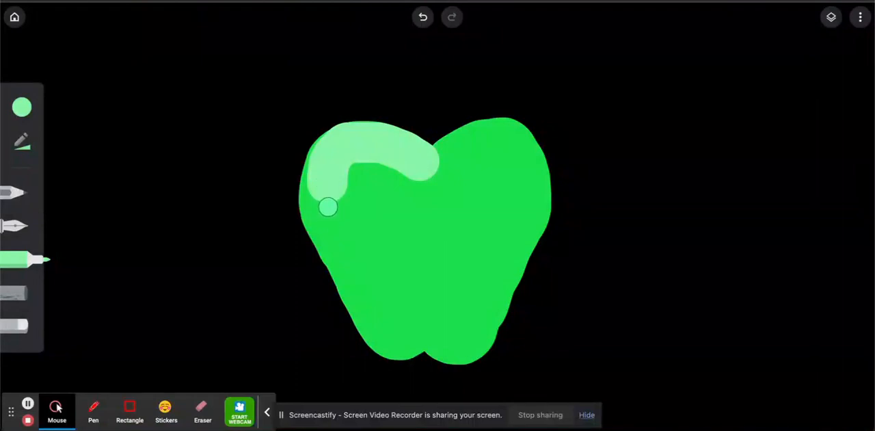
# Reduce the brush size at full opacity and add thin light green highlights along the apple's lower-left edge and below the top dip
pyautogui.click(22, 141)
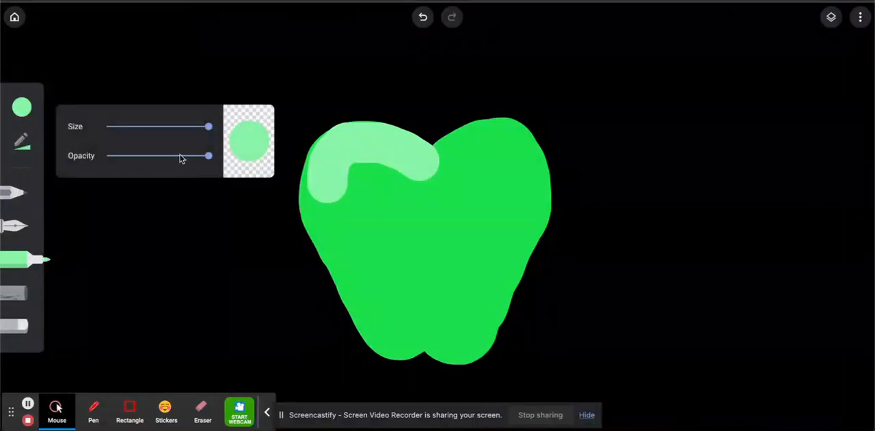
pyautogui.moveTo(181, 158); pyautogui.dragTo(238, 160)
pyautogui.moveTo(208, 126); pyautogui.dragTo(130, 126)
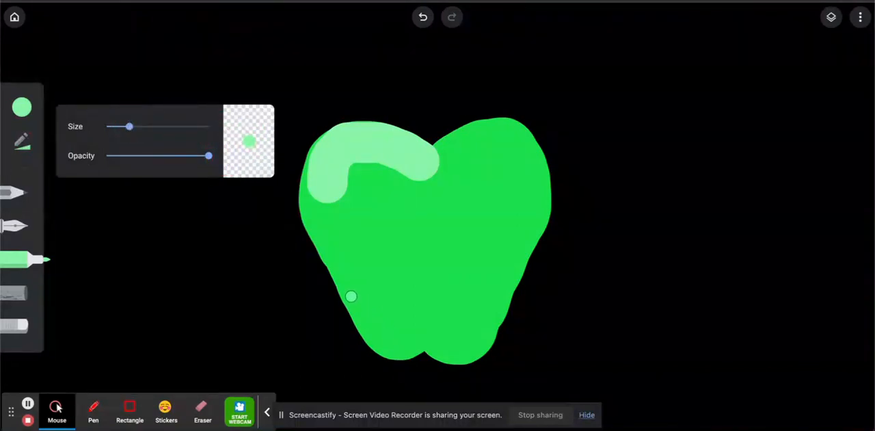
pyautogui.moveTo(350, 296)
pyautogui.mouseDown()
pyautogui.moveTo(379, 345)
pyautogui.moveTo(412, 345)
pyautogui.mouseUp()
pyautogui.moveTo(383, 220); pyautogui.dragTo(396, 206)
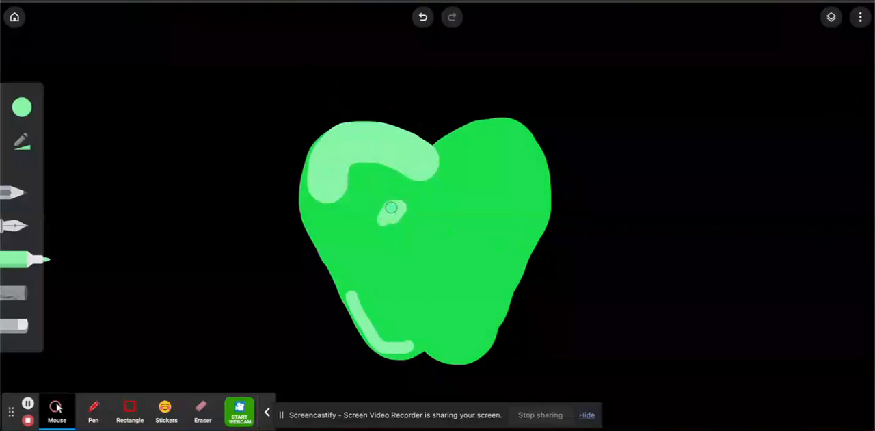
pyautogui.moveTo(400, 202); pyautogui.dragTo(423, 200)
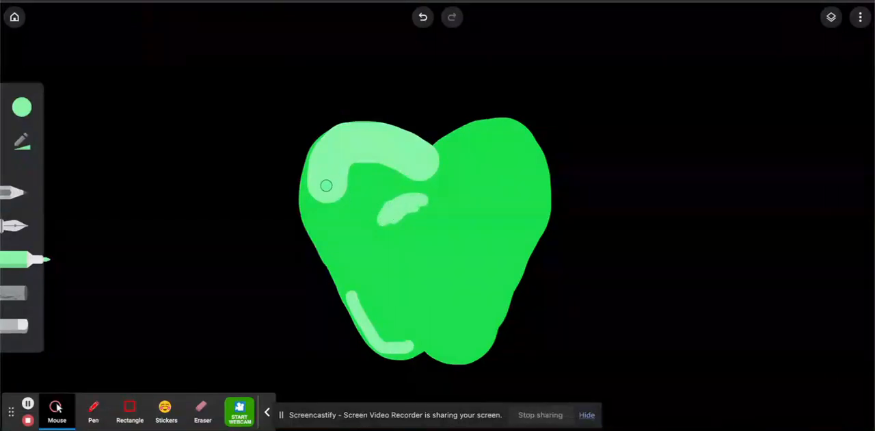
pyautogui.moveTo(326, 185); pyautogui.dragTo(328, 143)
# Paint a dark green #067e28 shadow with the marker along the apple's lower-right side and both bottom lobes
pyautogui.click(27, 107)
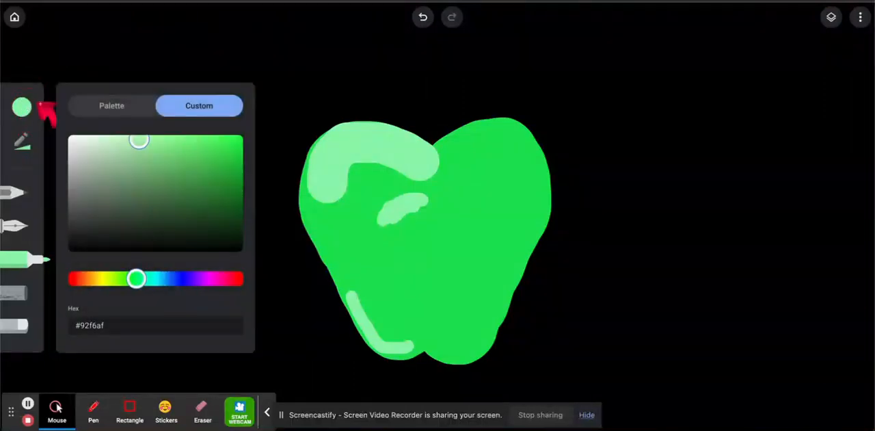
pyautogui.moveTo(238, 201)
pyautogui.mouseDown()
pyautogui.moveTo(240, 266)
pyautogui.moveTo(244, 219)
pyautogui.moveTo(231, 199)
pyautogui.moveTo(231, 208)
pyautogui.moveTo(233, 194)
pyautogui.mouseUp()
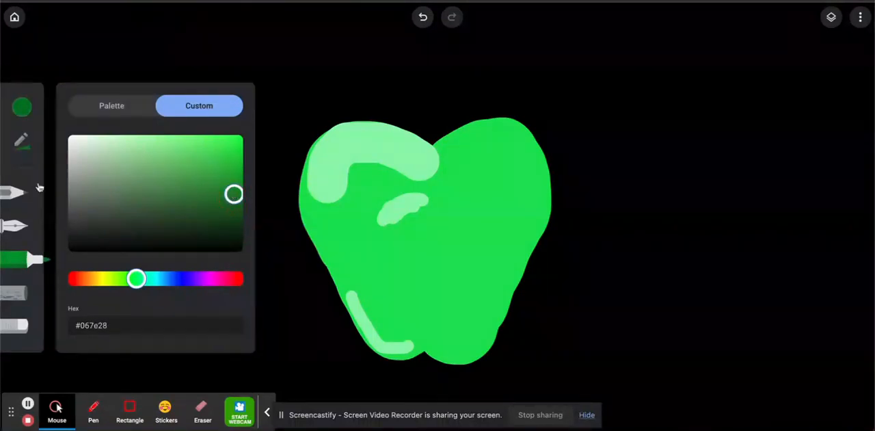
pyautogui.click(26, 255)
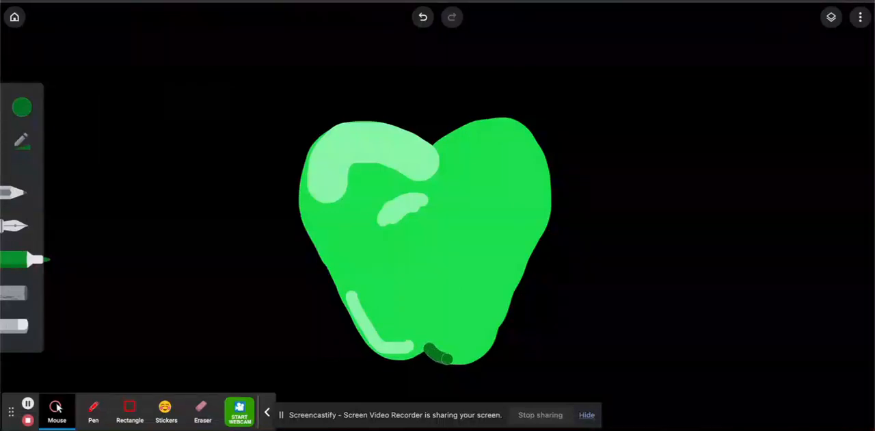
pyautogui.moveTo(466, 360); pyautogui.dragTo(478, 357)
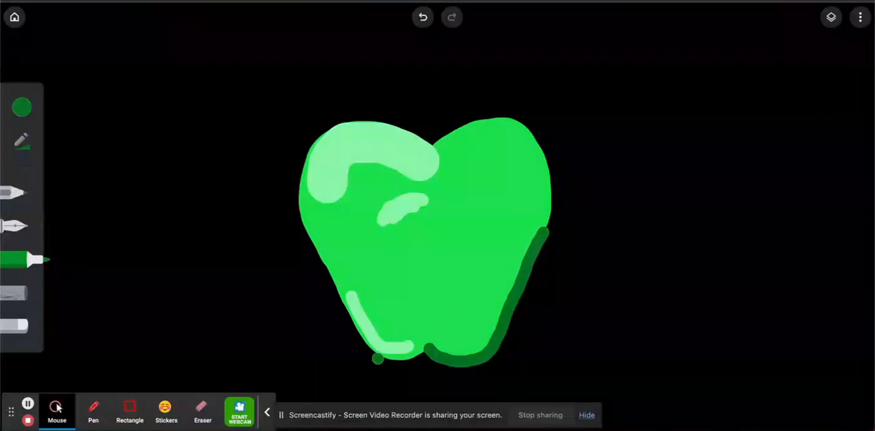
pyautogui.moveTo(376, 358); pyautogui.dragTo(390, 361)
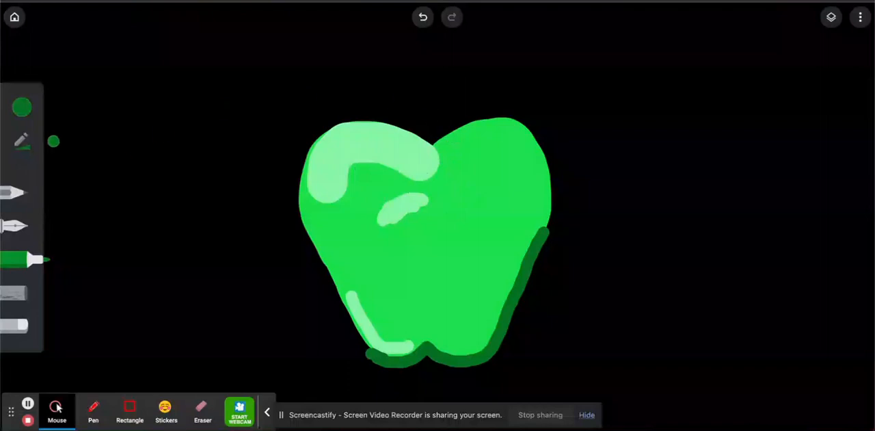
# Draw a curved brown #8d5a03 stem rising up and left from the apple's top dip, with a small knob at its tip
pyautogui.click(19, 109)
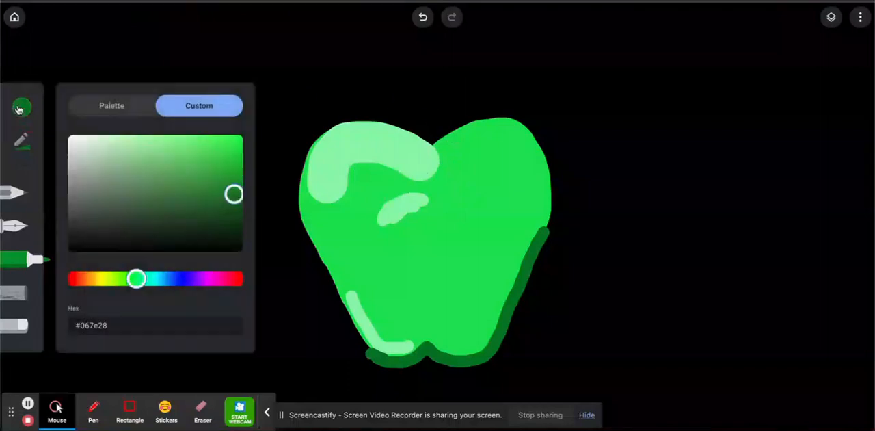
pyautogui.click(124, 107)
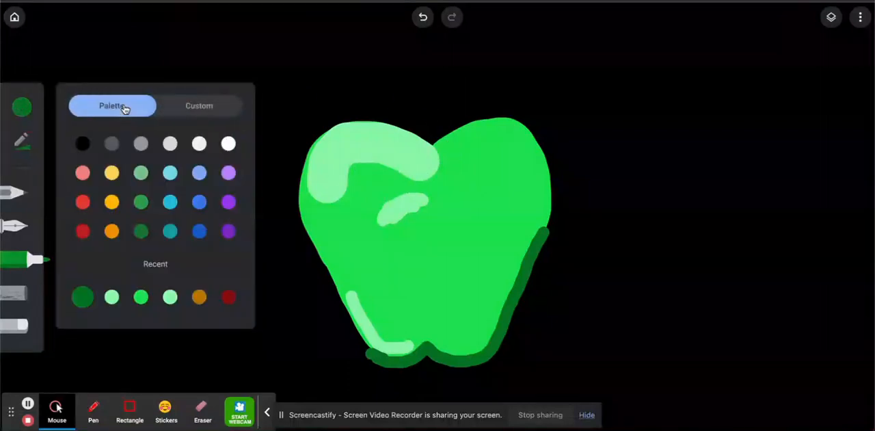
pyautogui.click(112, 232)
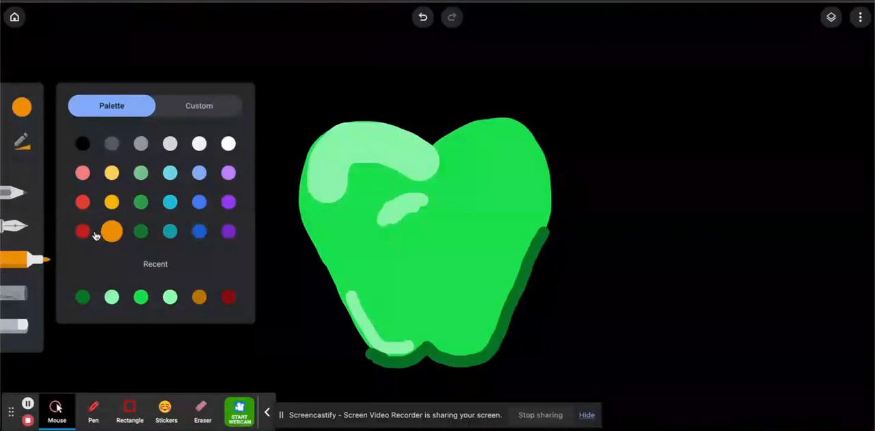
pyautogui.click(205, 106)
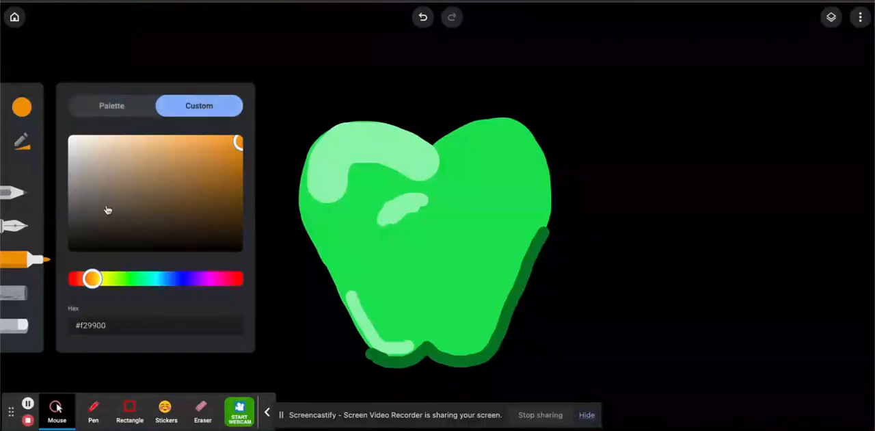
pyautogui.click(239, 190)
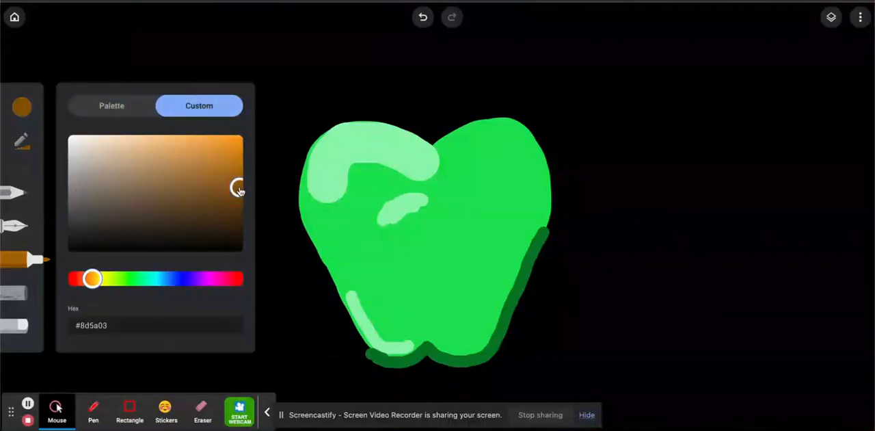
pyautogui.moveTo(426, 160)
pyautogui.mouseDown()
pyautogui.moveTo(408, 108)
pyautogui.moveTo(354, 52)
pyautogui.mouseUp()
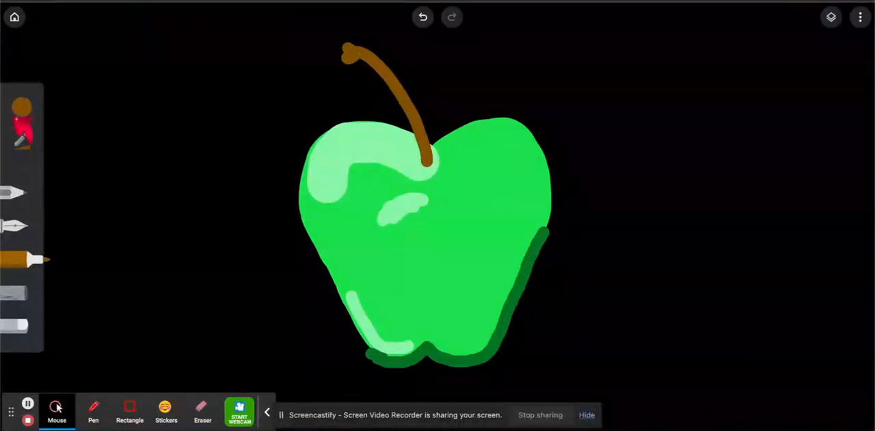
# Paint over the light highlight around the stem's base with the recent bright green
pyautogui.click(22, 108)
pyautogui.click(121, 115)
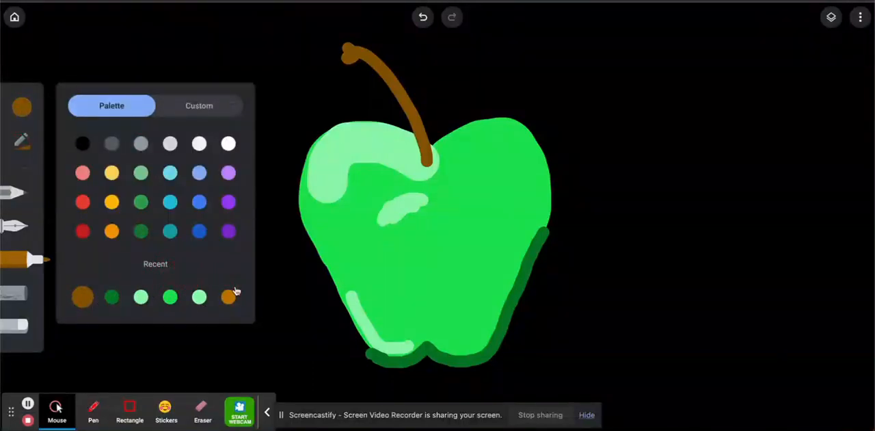
pyautogui.click(170, 298)
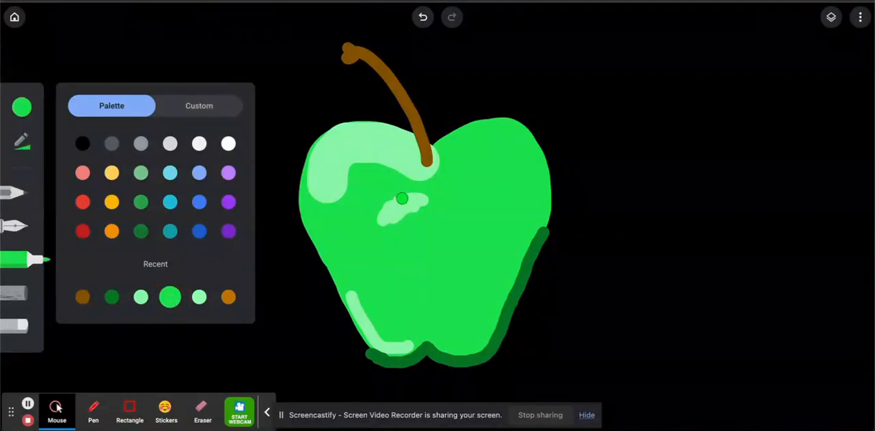
pyautogui.click(435, 169)
pyautogui.moveTo(411, 161); pyautogui.dragTo(431, 179)
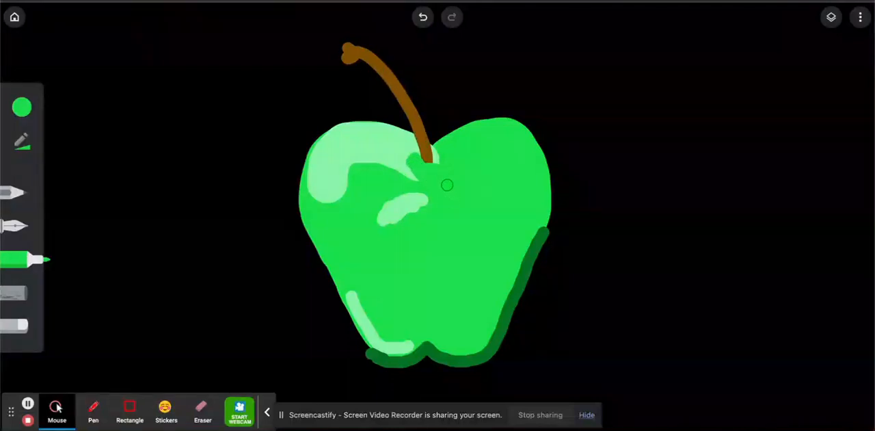
# Add a short curved shadow at the stem's base in the recent dark green
pyautogui.click(22, 107)
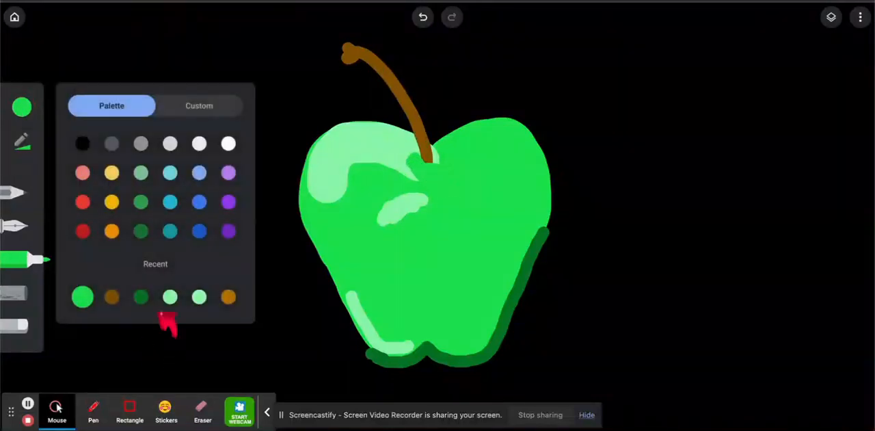
pyautogui.click(141, 296)
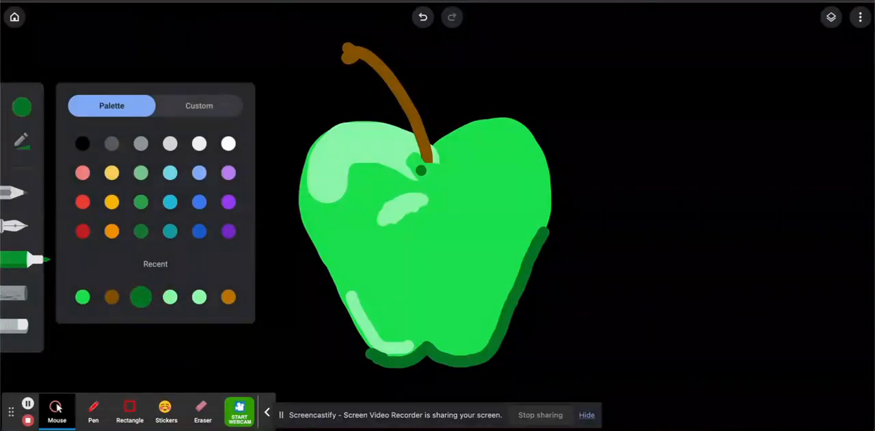
pyautogui.click(414, 160)
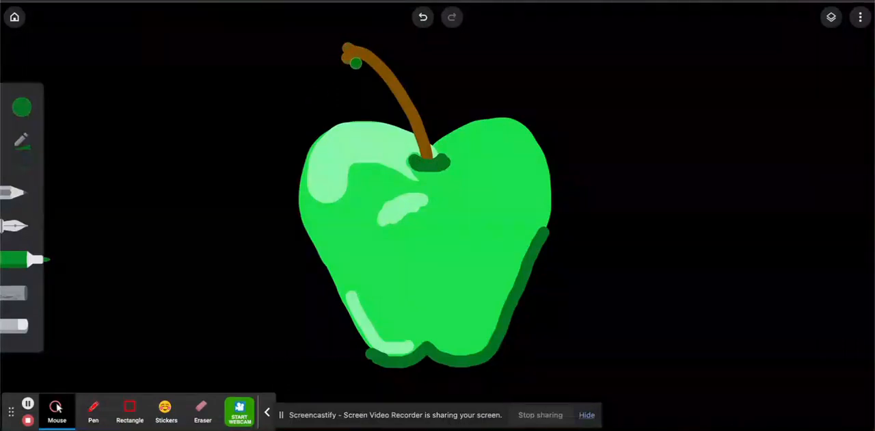
# Draw a pointed dark green leaf leftward from the stem's tip and paint its upper half in the recent bright green
pyautogui.moveTo(347, 64); pyautogui.dragTo(295, 83)
pyautogui.moveTo(290, 90)
pyautogui.mouseDown()
pyautogui.moveTo(340, 84)
pyautogui.moveTo(362, 63)
pyautogui.moveTo(306, 82)
pyautogui.moveTo(337, 79)
pyautogui.mouseUp()
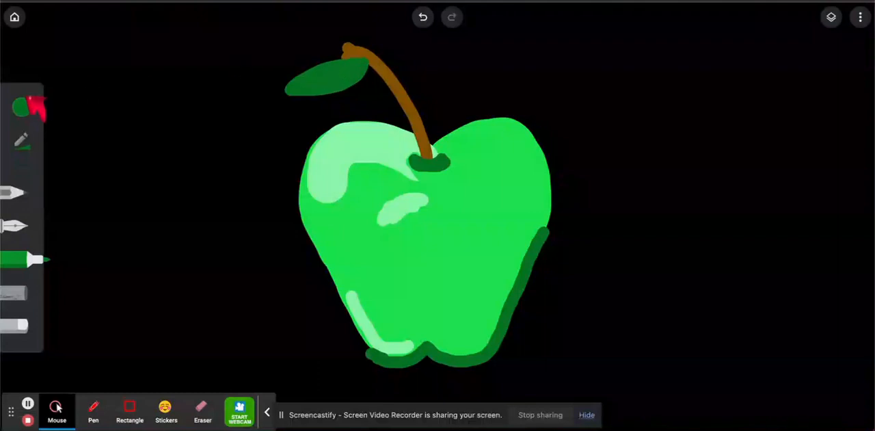
pyautogui.click(23, 107)
pyautogui.click(111, 297)
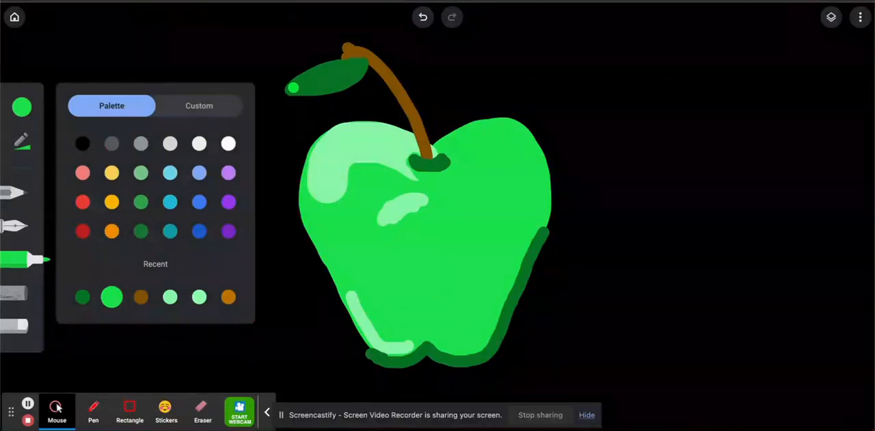
pyautogui.moveTo(293, 87); pyautogui.dragTo(360, 62)
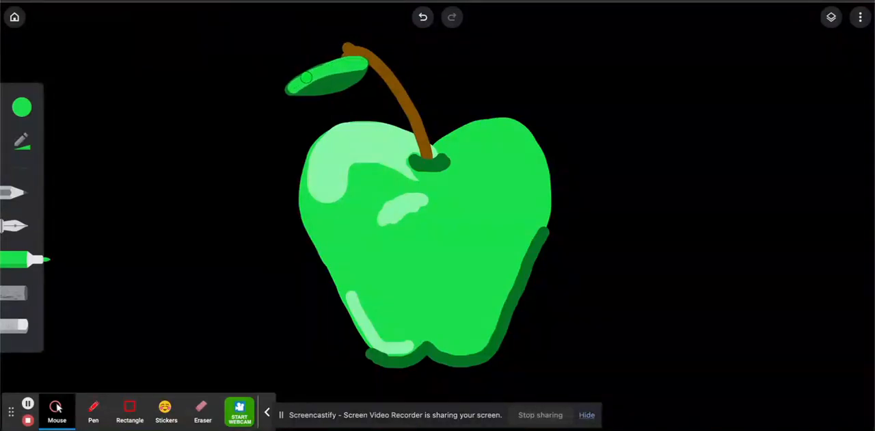
# Add a thin light green highlight along the leaf's upper half with the fountain pen
pyautogui.click(22, 108)
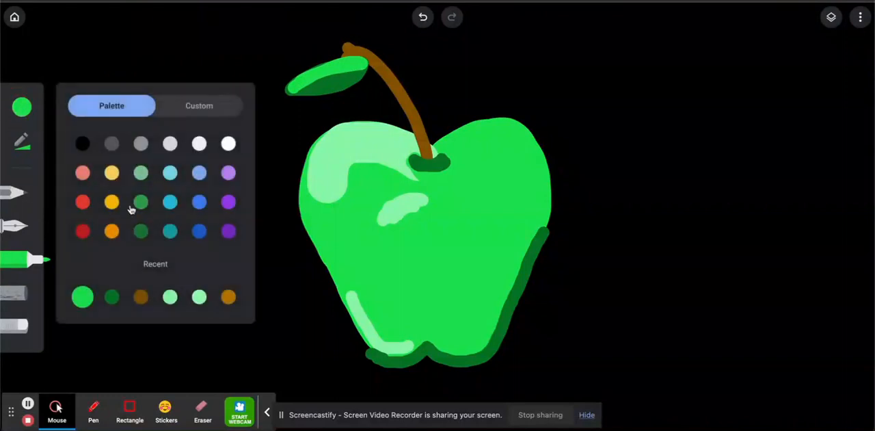
pyautogui.click(200, 298)
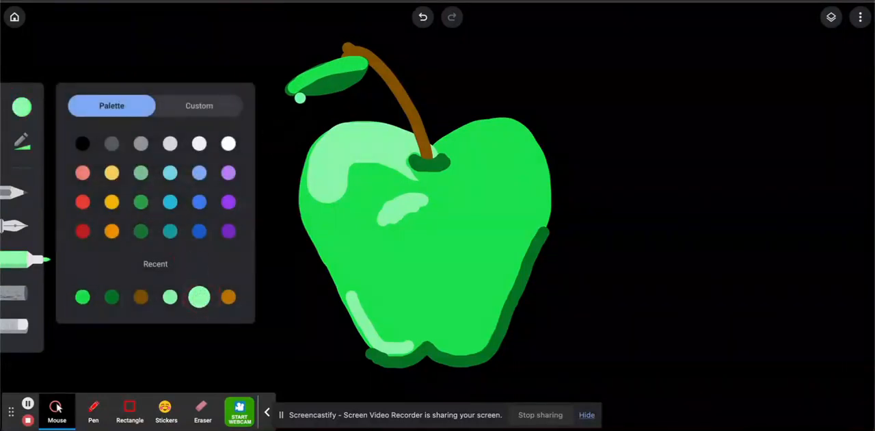
pyautogui.click(22, 226)
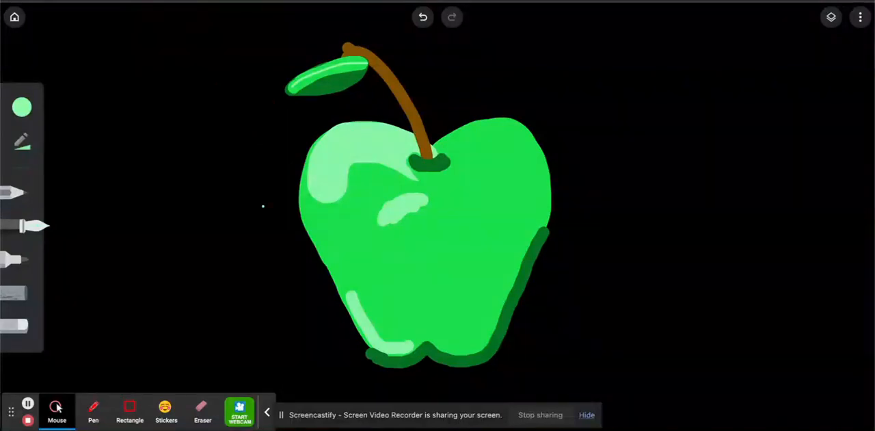
# Draw a thin yellow arrow at the canvas's upper left pointing toward the apple, with a dotted trail reaching its left lobe
pyautogui.click(21, 106)
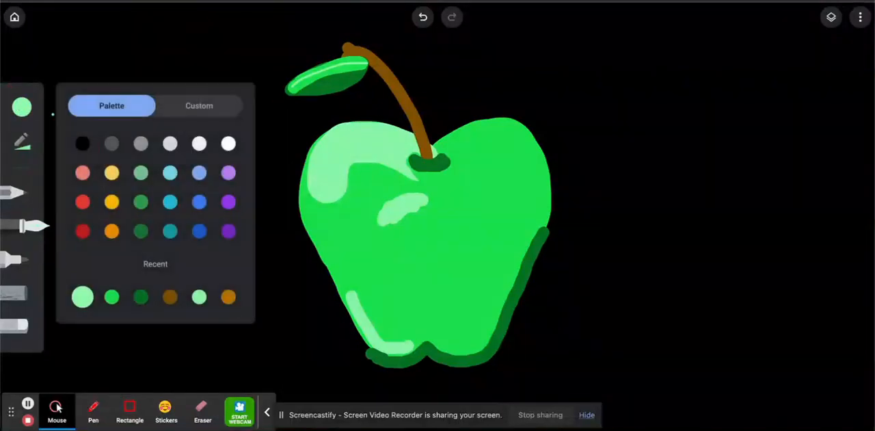
pyautogui.click(111, 173)
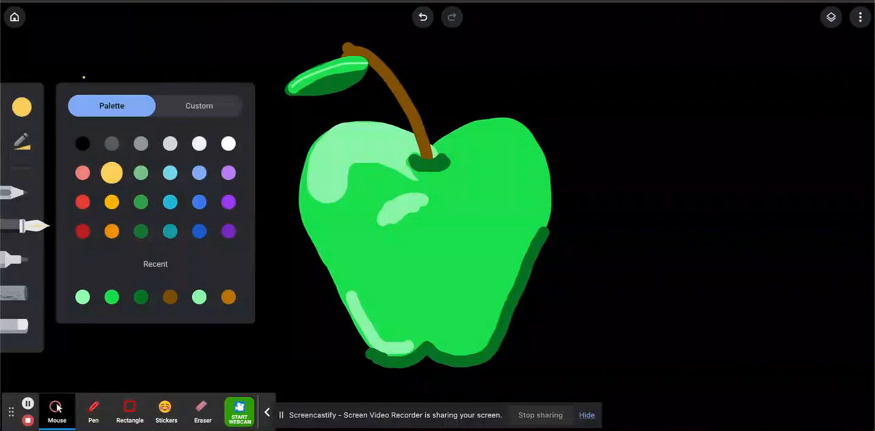
pyautogui.click(116, 13)
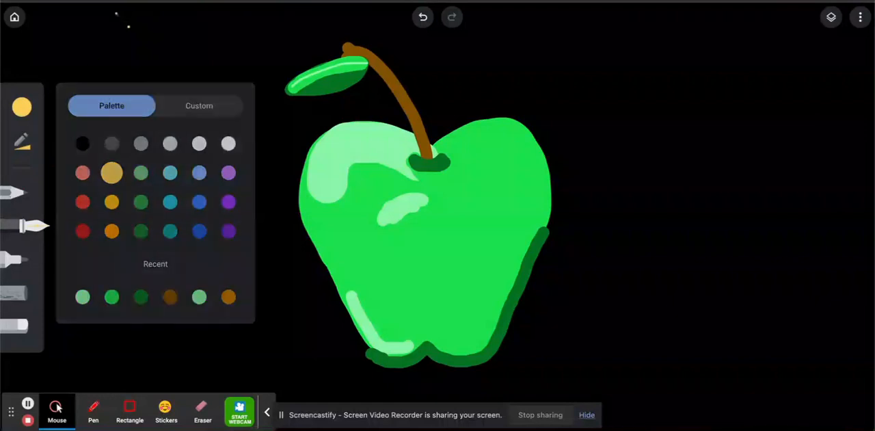
pyautogui.moveTo(116, 14); pyautogui.dragTo(176, 76)
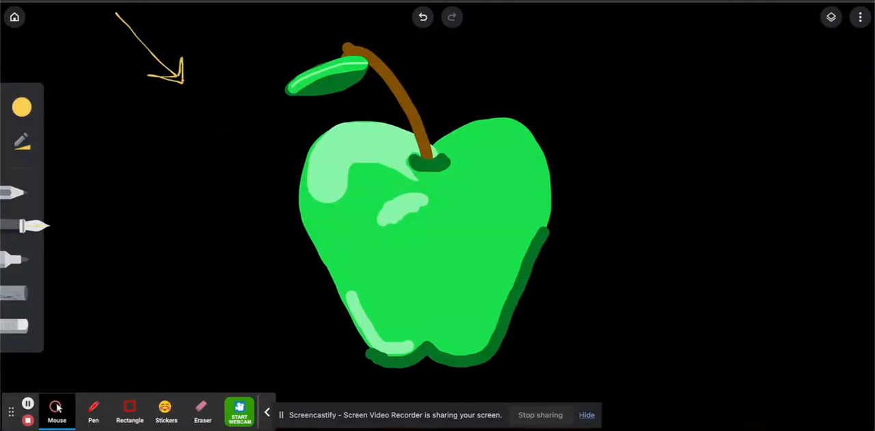
pyautogui.moveTo(223, 102); pyautogui.dragTo(249, 119)
# Draw a thin dark blue arrow at the canvas's lower right pointing toward the apple, with a dotted trail toward its shadowed side
pyautogui.click(22, 106)
pyautogui.click(200, 234)
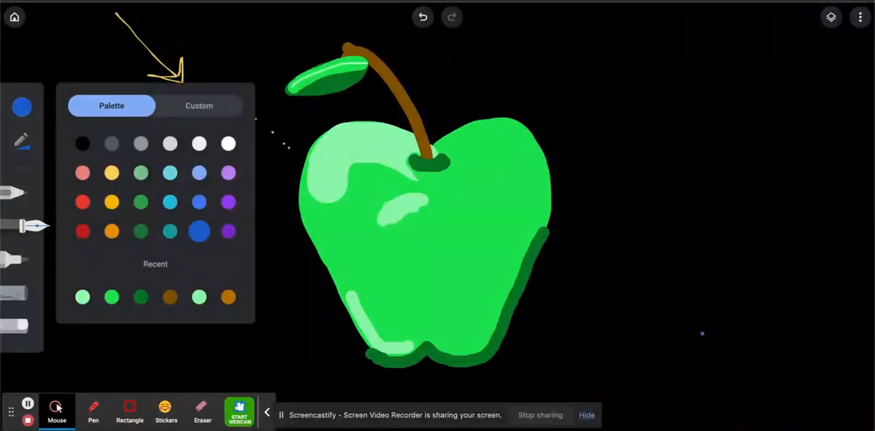
pyautogui.moveTo(616, 345)
pyautogui.mouseDown()
pyautogui.moveTo(668, 342)
pyautogui.moveTo(618, 349)
pyautogui.moveTo(731, 399)
pyautogui.mouseUp()
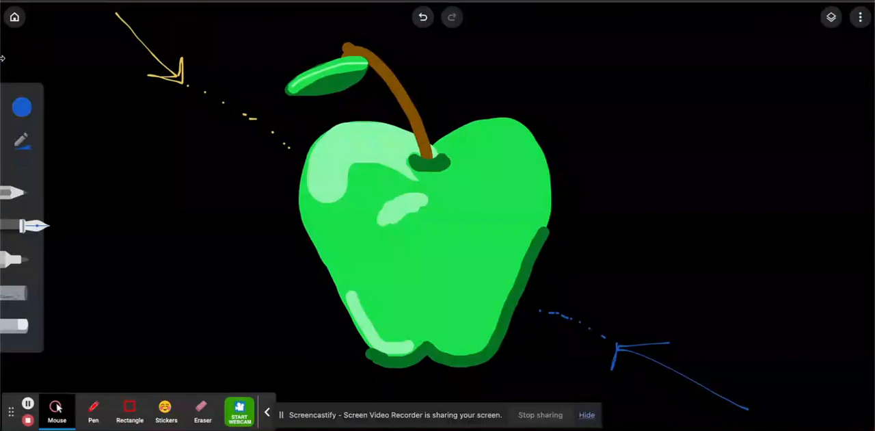
# Paint a light green marker highlight curving under the stem's base and up along the right lobe's upper edge
pyautogui.click(24, 260)
pyautogui.click(22, 107)
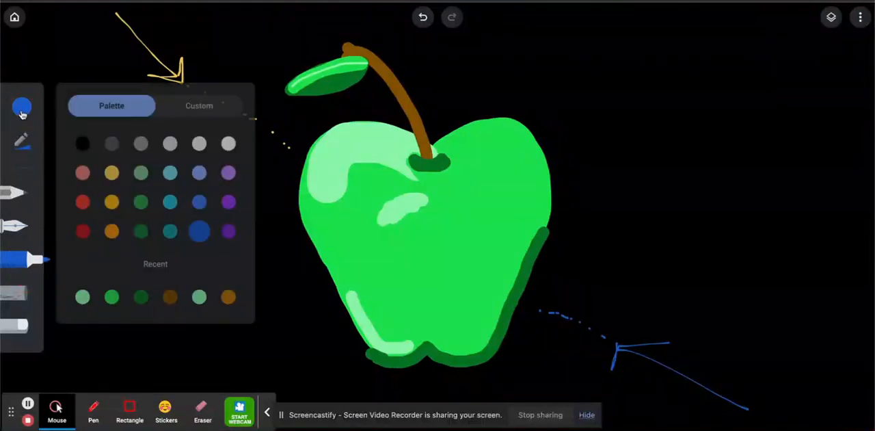
pyautogui.click(82, 296)
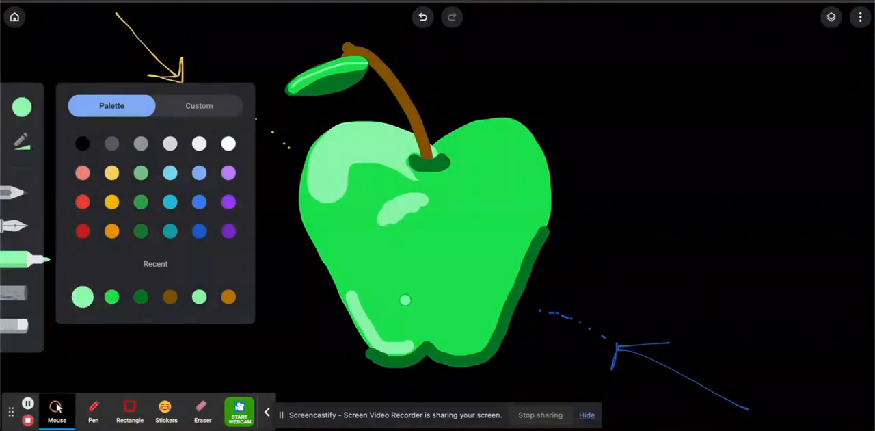
pyautogui.moveTo(411, 178)
pyautogui.mouseDown()
pyautogui.moveTo(440, 171)
pyautogui.moveTo(455, 148)
pyautogui.moveTo(489, 130)
pyautogui.moveTo(441, 147)
pyautogui.moveTo(470, 125)
pyautogui.moveTo(493, 123)
pyautogui.mouseUp()
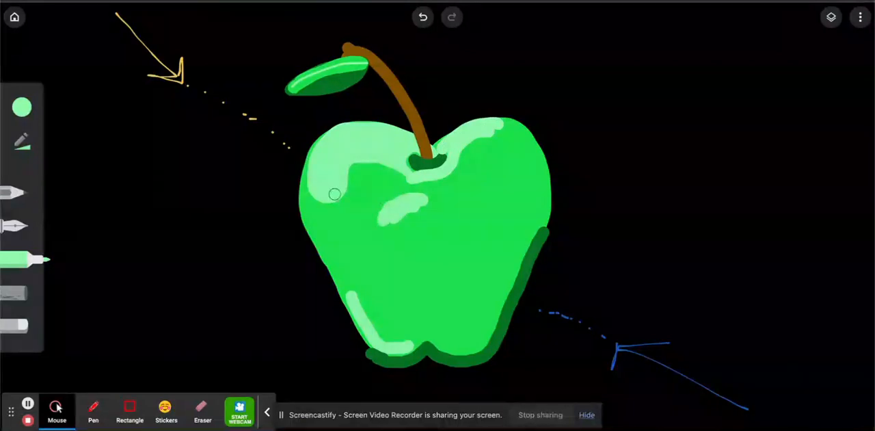
# Trim the left lobe's and lower-left highlights with the recent bright green and paint over the separate highlight below the stem
pyautogui.click(22, 107)
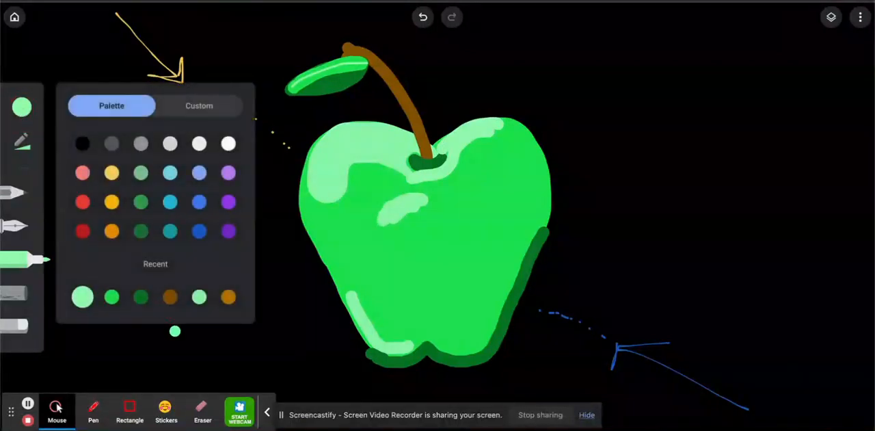
pyautogui.click(111, 296)
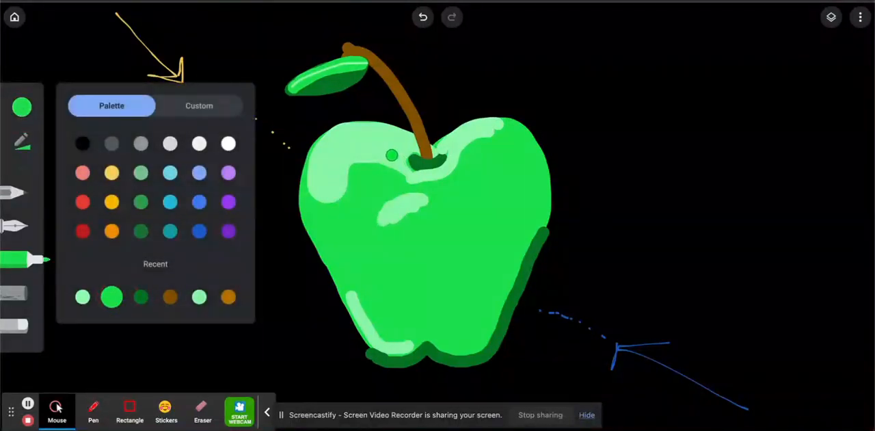
pyautogui.moveTo(392, 156)
pyautogui.mouseDown()
pyautogui.moveTo(415, 153)
pyautogui.moveTo(408, 140)
pyautogui.moveTo(410, 148)
pyautogui.moveTo(380, 138)
pyautogui.moveTo(401, 151)
pyautogui.moveTo(381, 152)
pyautogui.moveTo(395, 167)
pyautogui.moveTo(345, 167)
pyautogui.moveTo(376, 162)
pyautogui.moveTo(400, 174)
pyautogui.moveTo(382, 149)
pyautogui.moveTo(361, 148)
pyautogui.moveTo(340, 172)
pyautogui.moveTo(386, 148)
pyautogui.moveTo(356, 154)
pyautogui.moveTo(355, 164)
pyautogui.moveTo(384, 147)
pyautogui.moveTo(376, 140)
pyautogui.moveTo(363, 143)
pyautogui.moveTo(343, 189)
pyautogui.mouseUp()
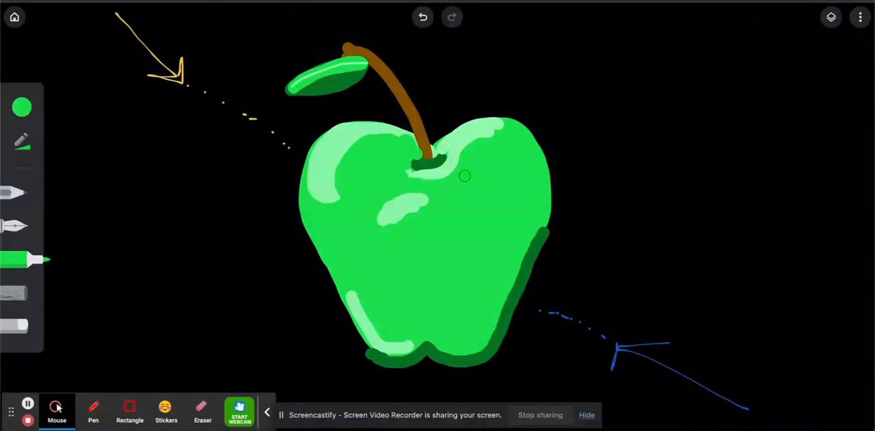
pyautogui.moveTo(372, 224)
pyautogui.mouseDown()
pyautogui.moveTo(387, 204)
pyautogui.moveTo(385, 214)
pyautogui.moveTo(378, 207)
pyautogui.moveTo(387, 232)
pyautogui.moveTo(396, 202)
pyautogui.moveTo(432, 199)
pyautogui.mouseUp()
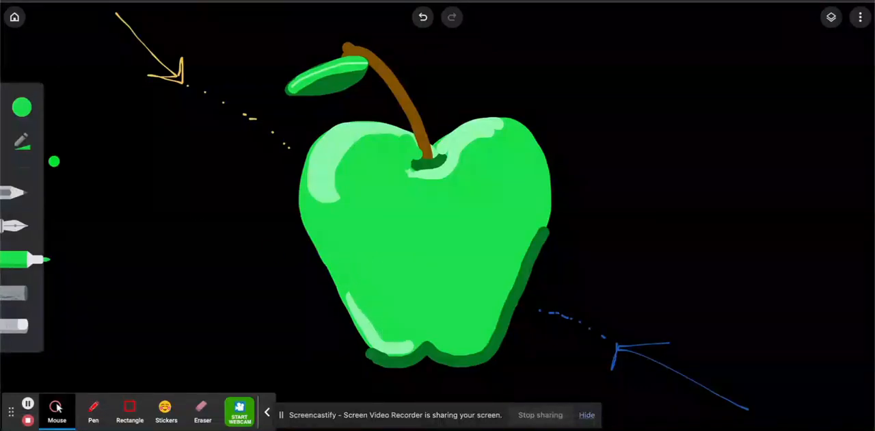
# Extend the light green highlight from below the stem toward the lower left and add a curved highlight arc on the right lobe
pyautogui.click(22, 106)
pyautogui.click(113, 298)
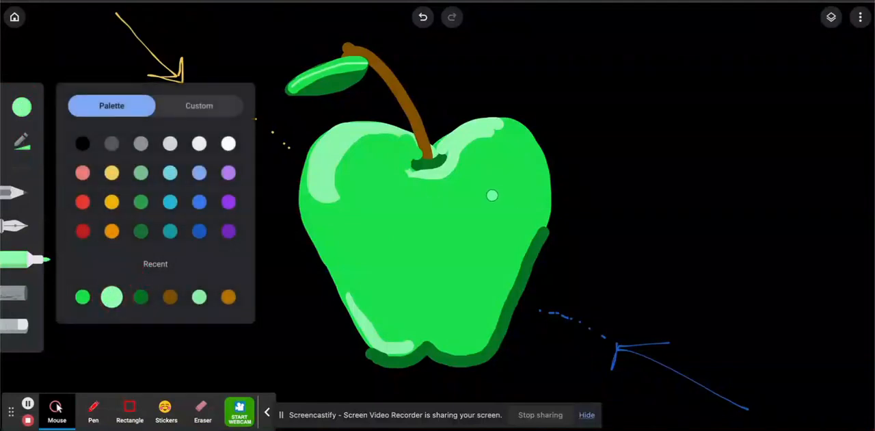
pyautogui.moveTo(381, 197); pyautogui.dragTo(406, 179)
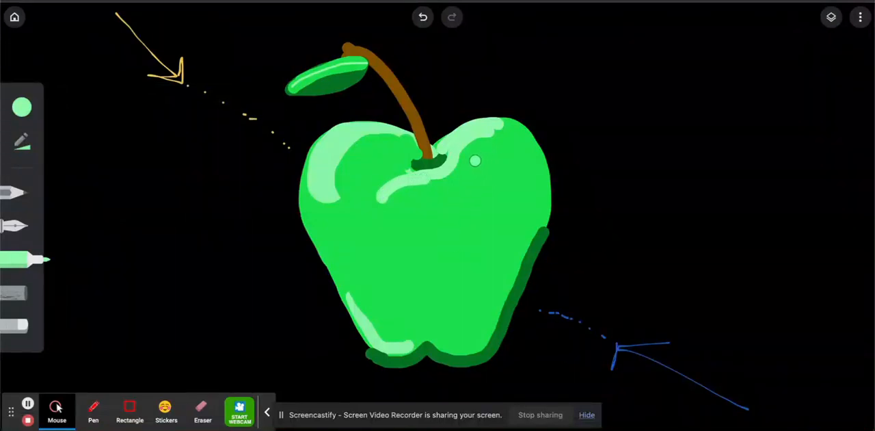
pyautogui.moveTo(471, 164)
pyautogui.mouseDown()
pyautogui.moveTo(510, 147)
pyautogui.moveTo(536, 165)
pyautogui.mouseUp()
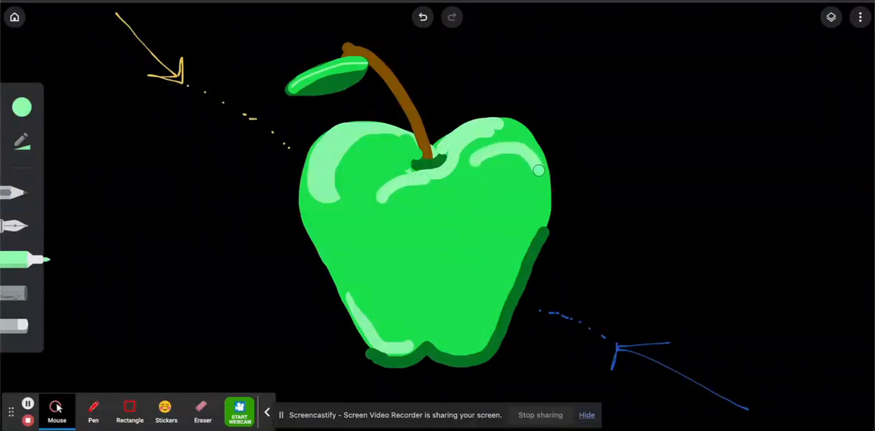
# Repaint the stem's lower end with the recent brown so it extends over the dark green shadow
pyautogui.click(20, 109)
pyautogui.click(167, 298)
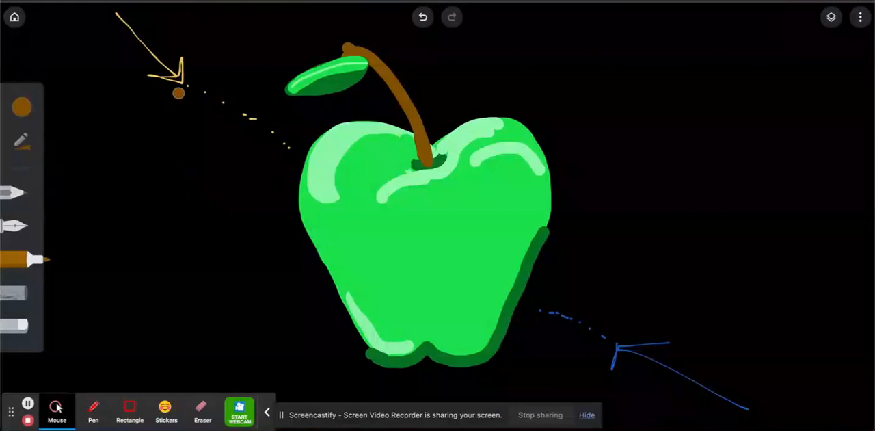
# Set the marker to the custom bright green #1ef321
pyautogui.click(22, 109)
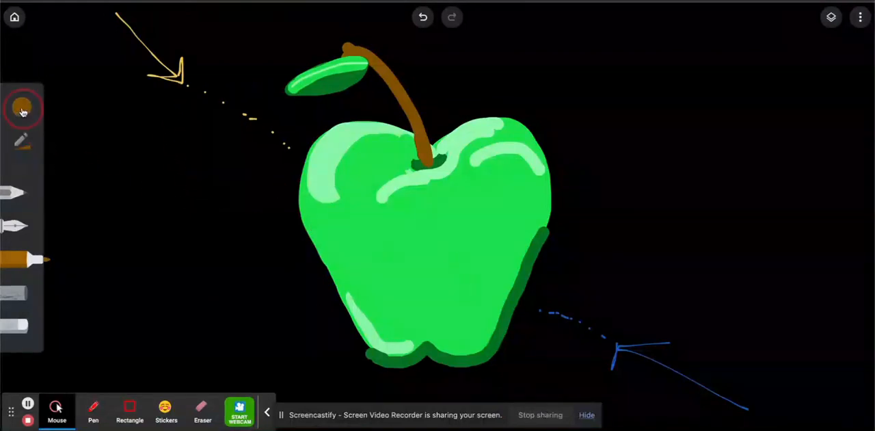
pyautogui.click(194, 106)
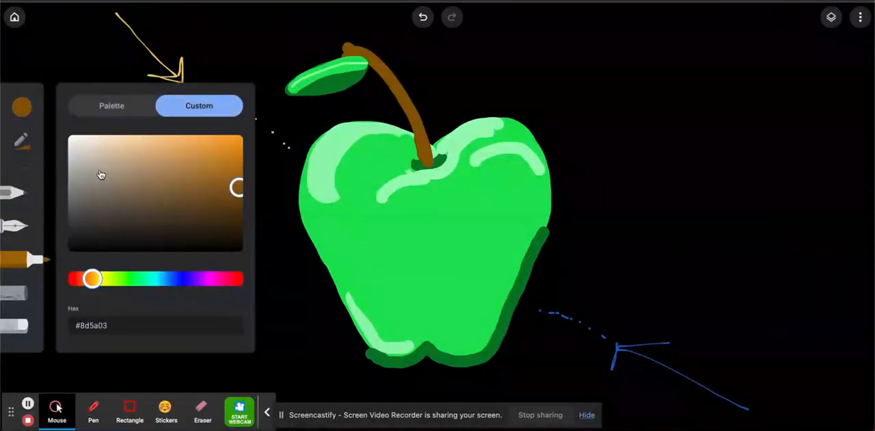
pyautogui.click(128, 278)
pyautogui.click(231, 156)
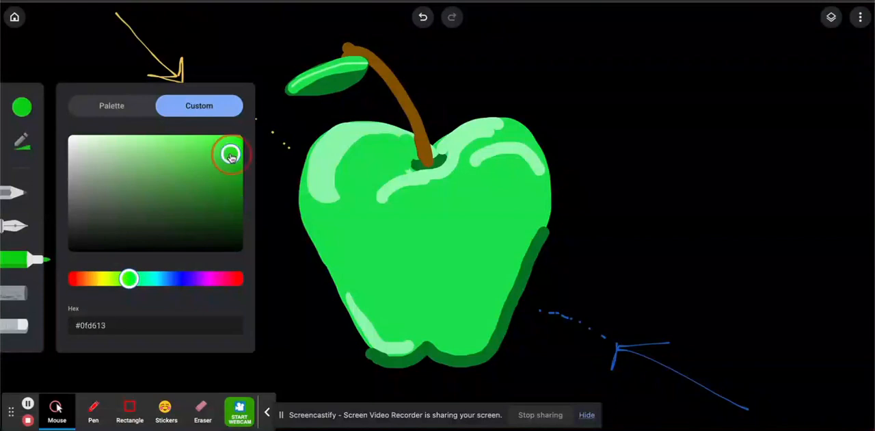
pyautogui.moveTo(232, 156); pyautogui.dragTo(222, 142)
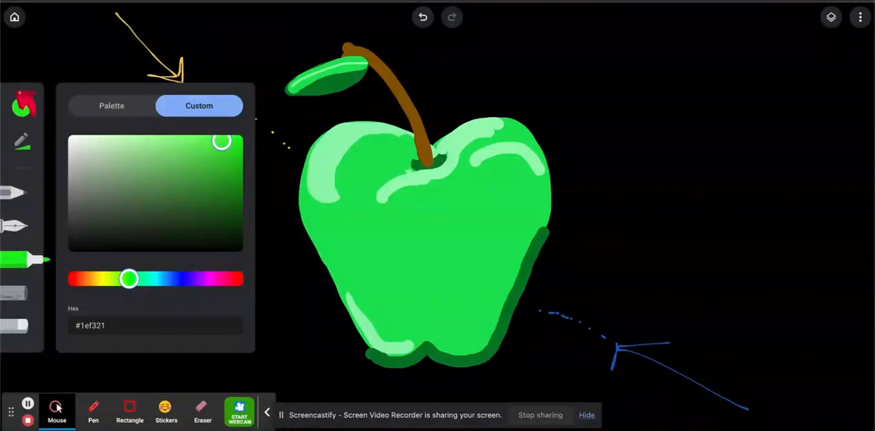
pyautogui.click(22, 105)
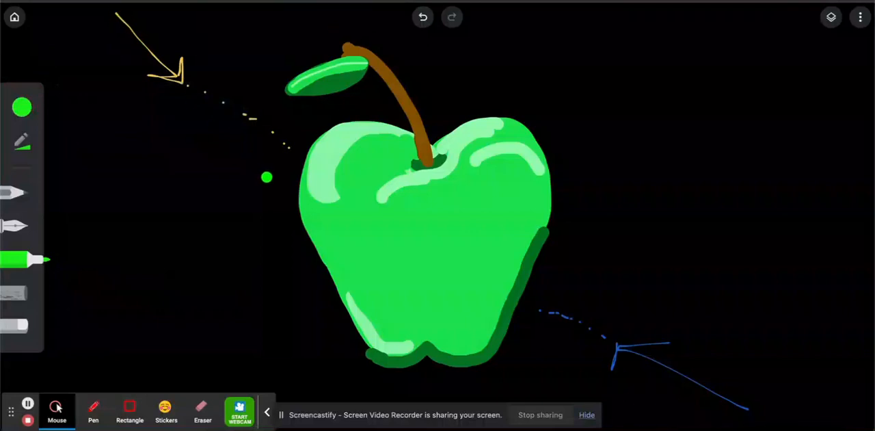